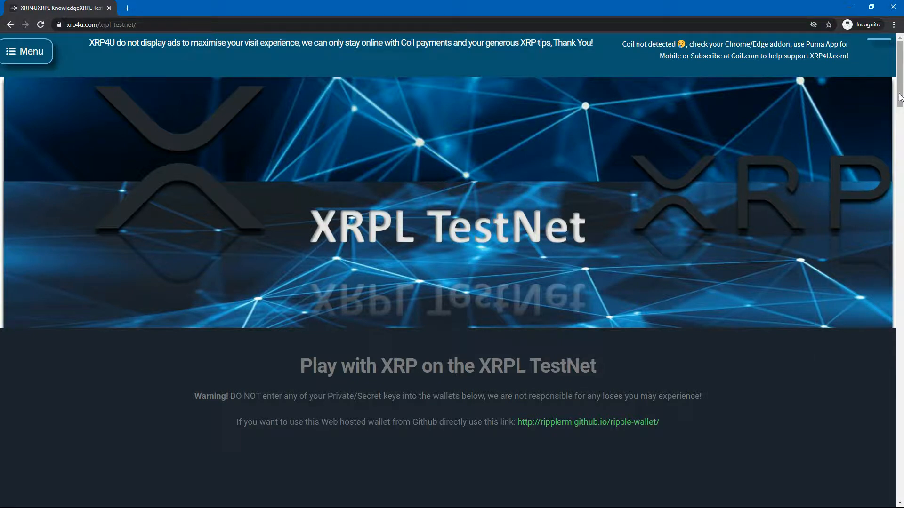
Step: Generate Testnet credentials in the XRPL.org TestNet Faucet and select the generated account's secret for copying
left_click_drag(900, 75, 901, 294)
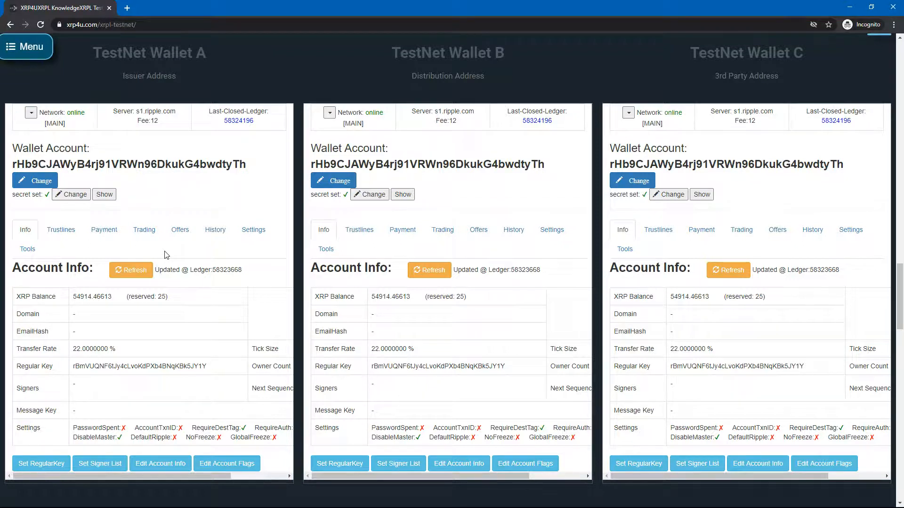
scroll(164, 255, "up", 10)
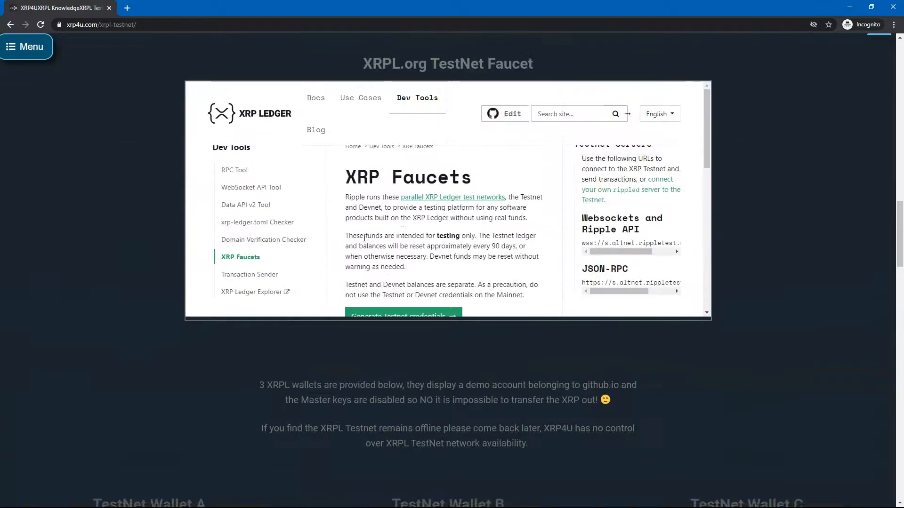
scroll(364, 238, "down", 2)
left_click(423, 239)
scroll(421, 268, "down", 3)
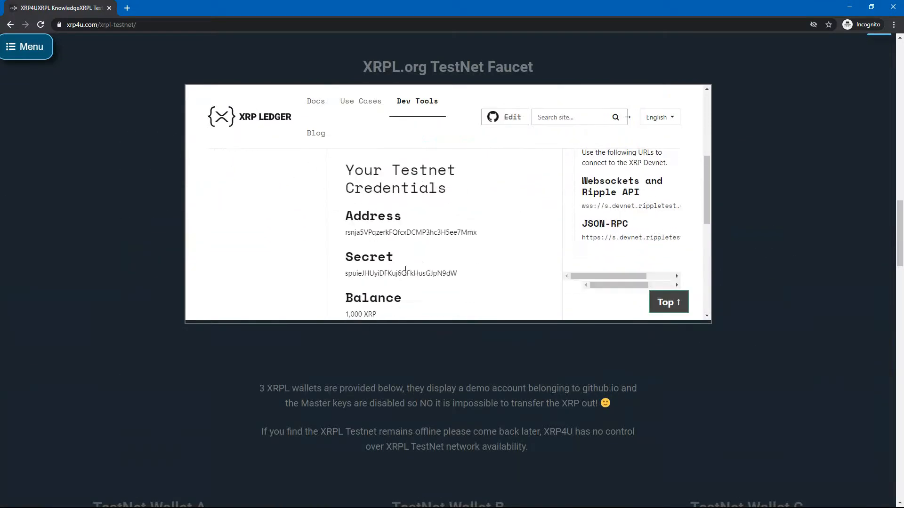
double_click(405, 272)
Step: Switch TestNet Wallet A from the main network to the TEST network
scroll(202, 335, "down", 3)
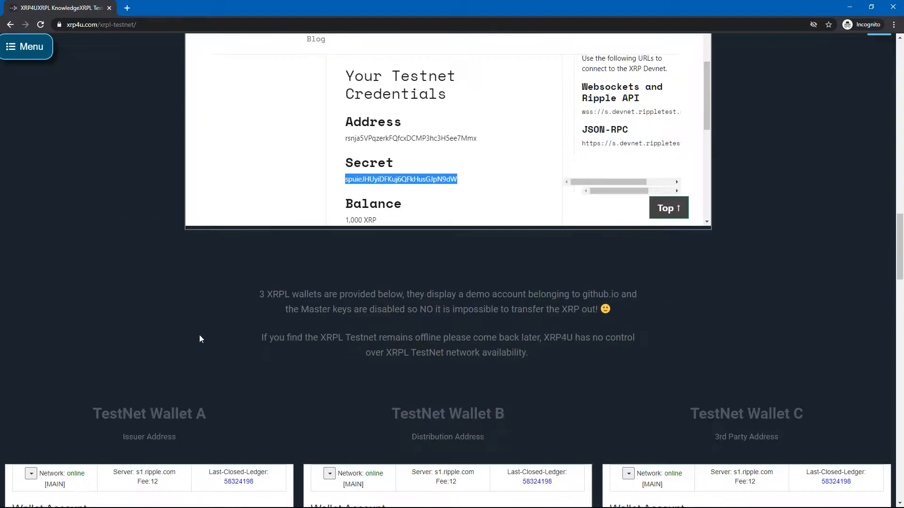
left_click_drag(896, 230, 899, 278)
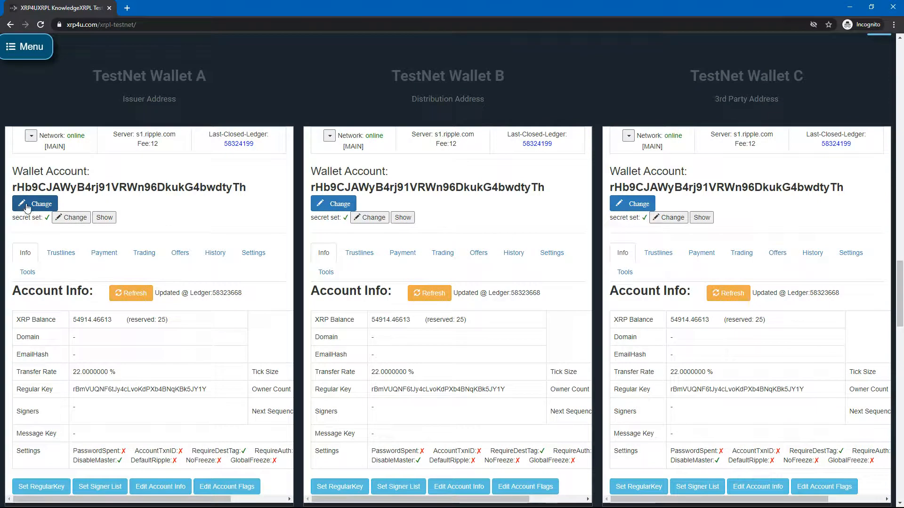
left_click(31, 136)
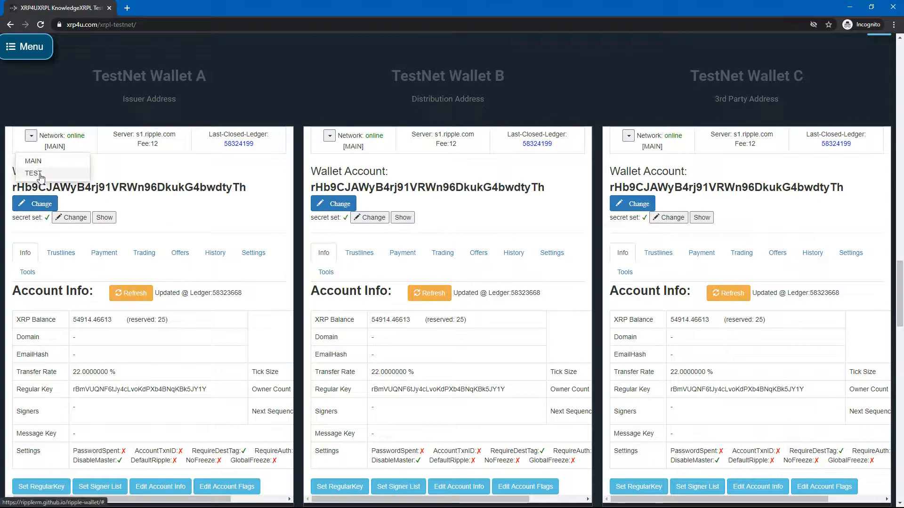
left_click(34, 173)
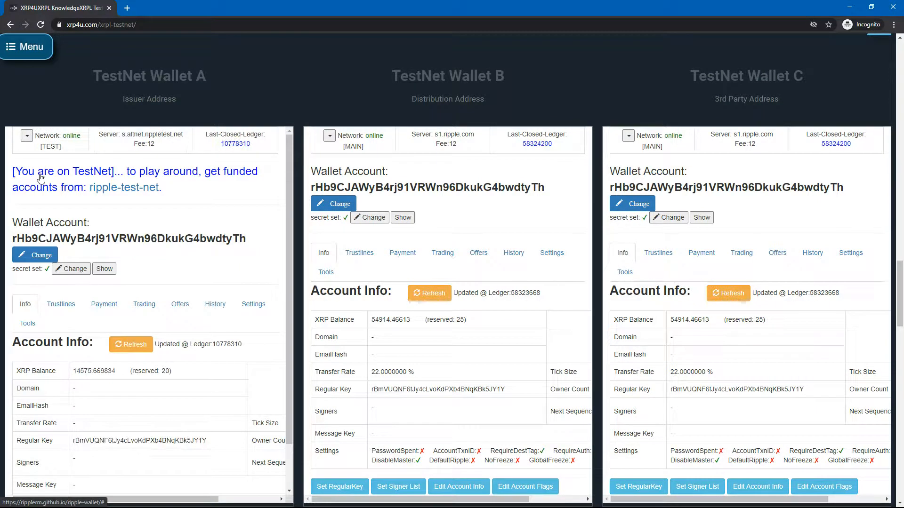
Step: Change Wallet A's account by pasting the copied account secret and submitting it
left_click(44, 256)
left_click(238, 197)
key("ctrl+v")
left_click(227, 244)
left_click(227, 237)
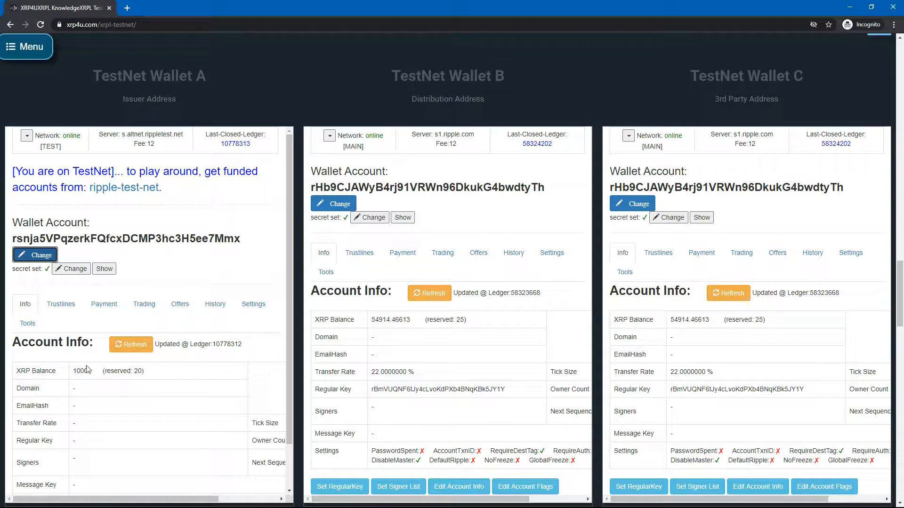
Step: Generate a second set of Testnet credentials in the faucet and select the new account's secret for copying
left_click_drag(900, 312, 900, 237)
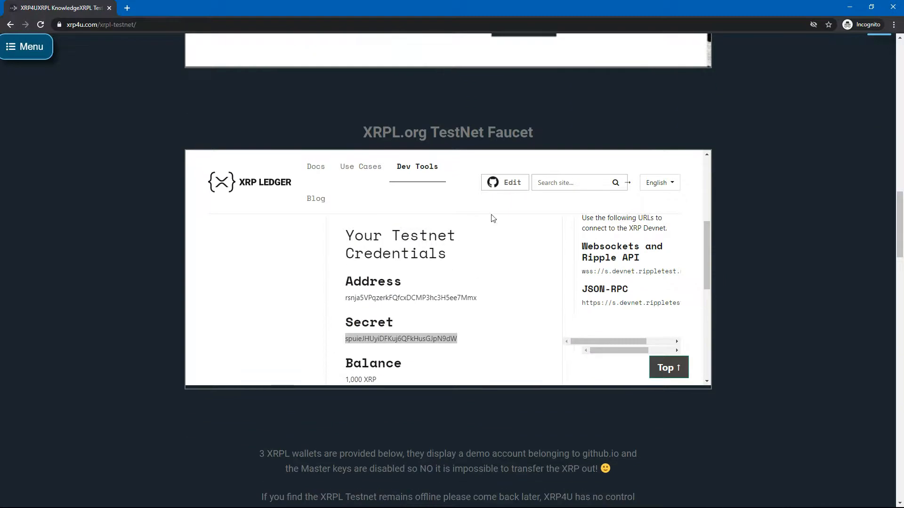
scroll(478, 280, "up", 2)
left_click(459, 242)
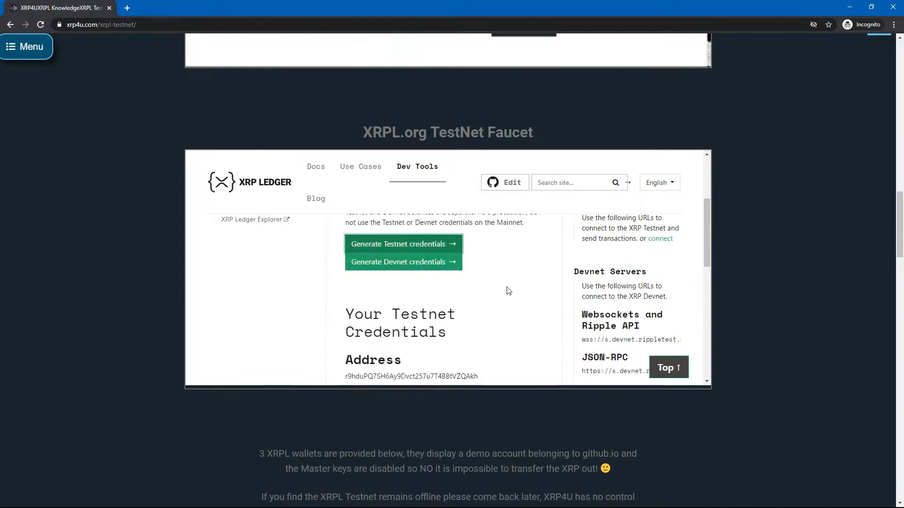
scroll(508, 289, "down", 1)
scroll(509, 291, "down", 1)
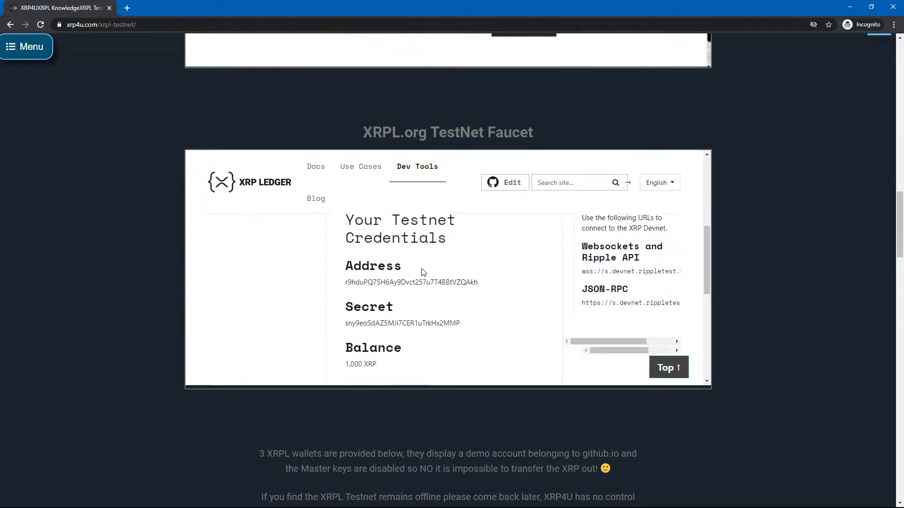
double_click(418, 324)
Step: Switch TestNet Wallet B to the TEST network
left_click_drag(895, 211, 901, 280)
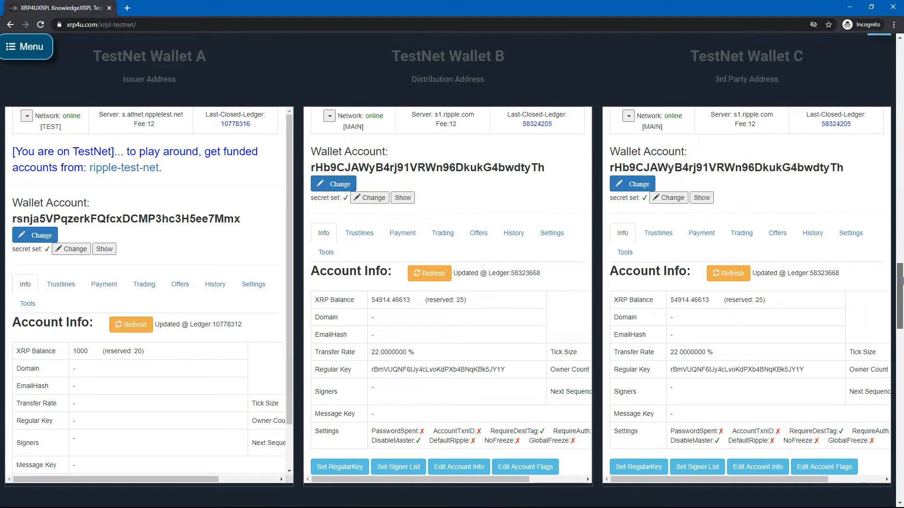
left_click(332, 116)
left_click(333, 158)
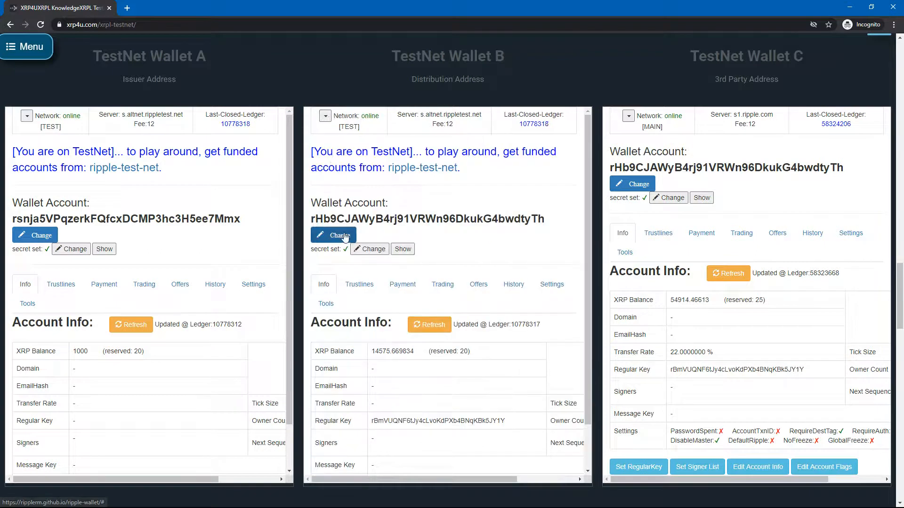
Step: Change Wallet B's account by entering the second account's secret and submitting it
left_click(345, 235)
left_click(558, 180)
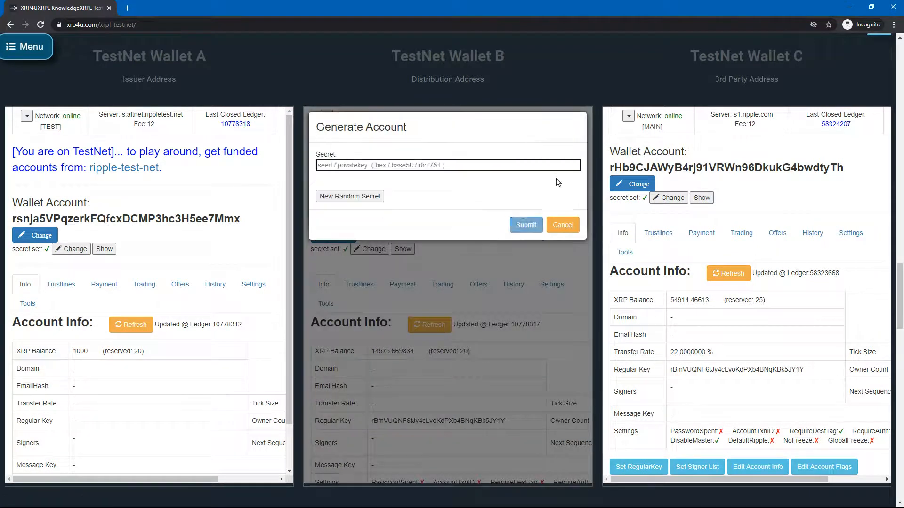
left_click(524, 225)
left_click(526, 216)
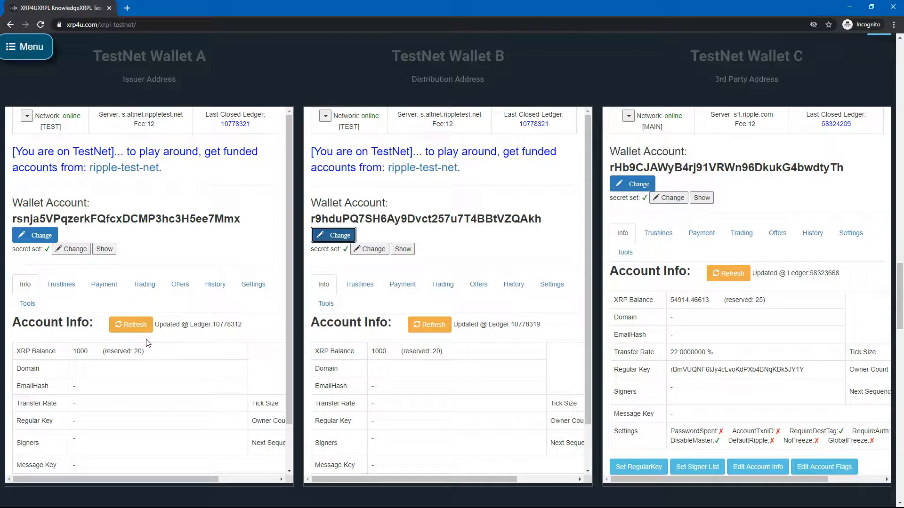
Step: Start a payment in Wallet A with Wallet B's copied account address as the recipient
left_click(105, 289)
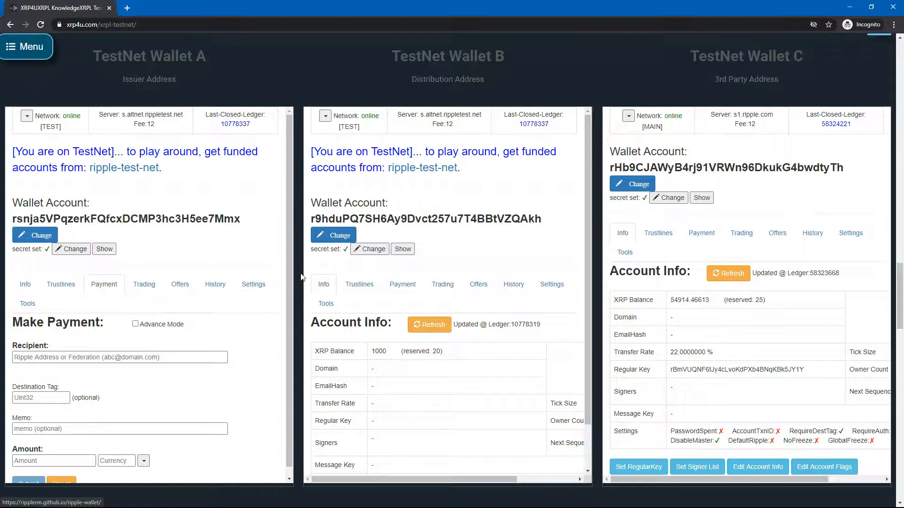
scroll(290, 278, "down", 1)
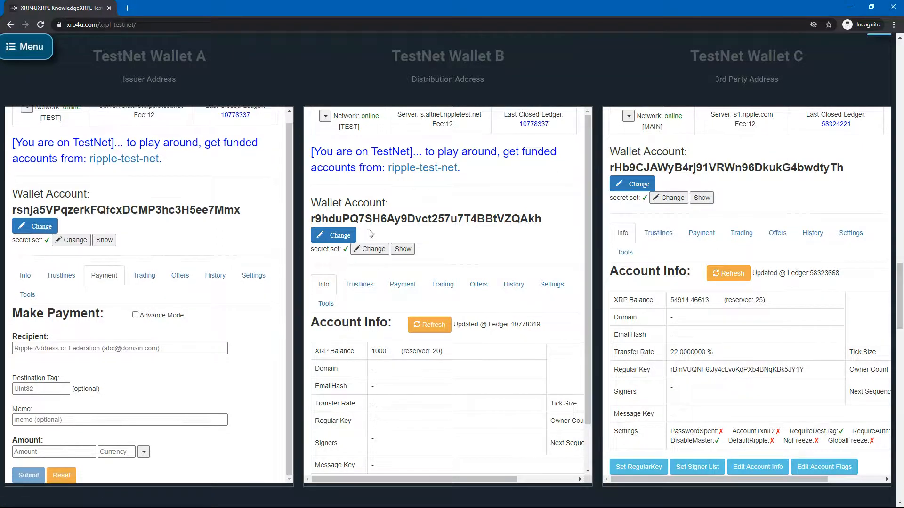
double_click(451, 219)
key("ctrl+c")
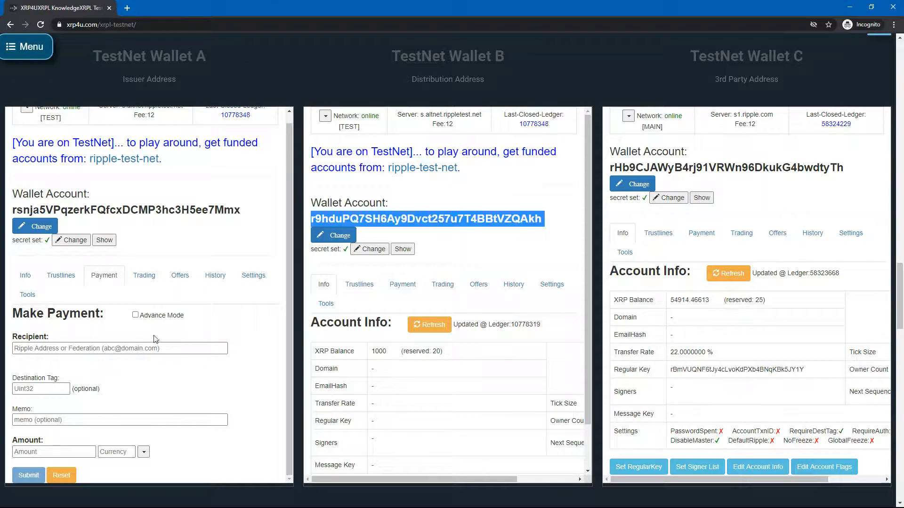
left_click(146, 345)
key("ctrl+v")
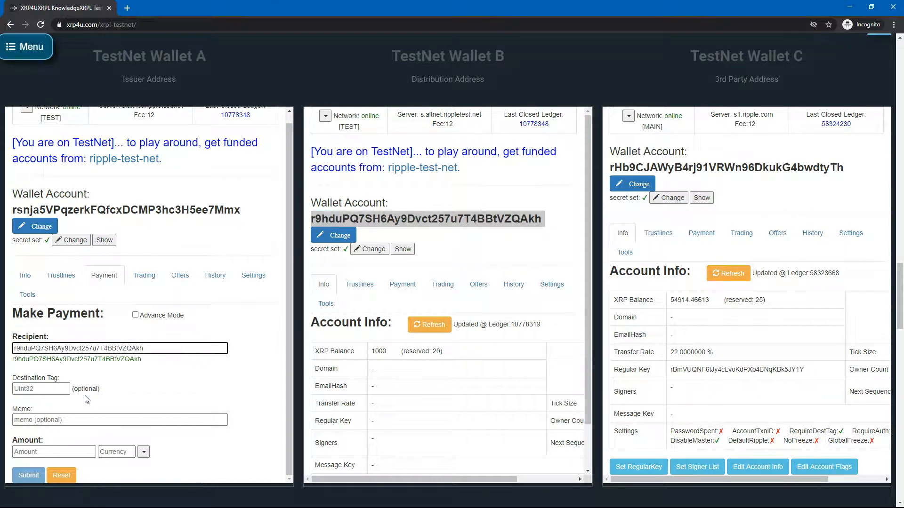
Step: Send 100 XRP from Wallet A to Wallet B, then return to Wallet A's account info
left_click(63, 452)
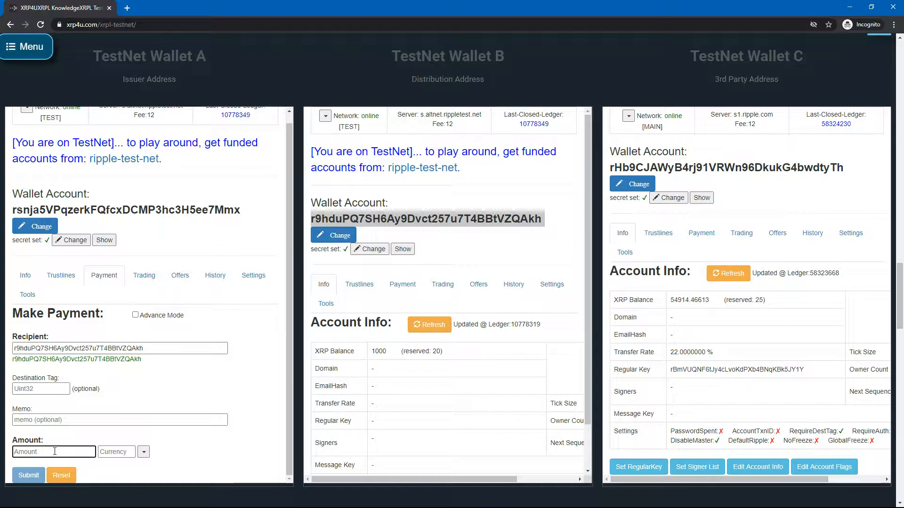
type("100")
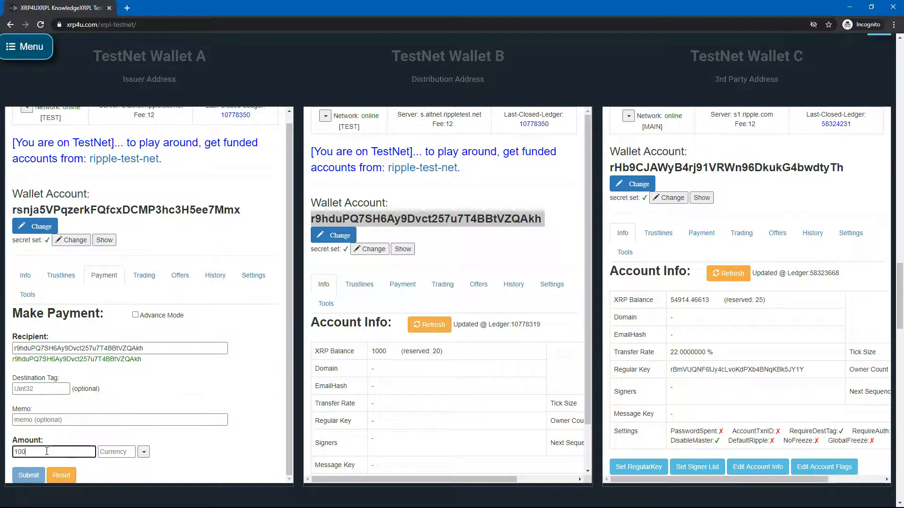
left_click(144, 451)
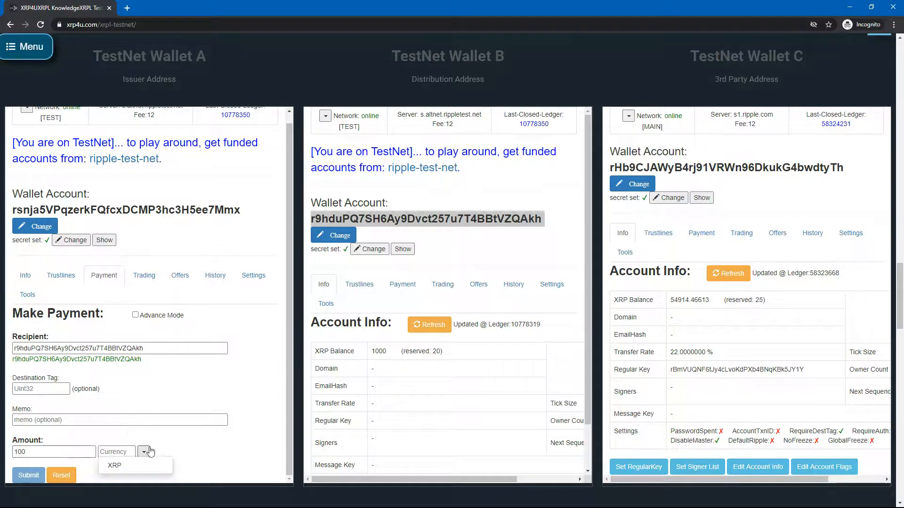
left_click(121, 465)
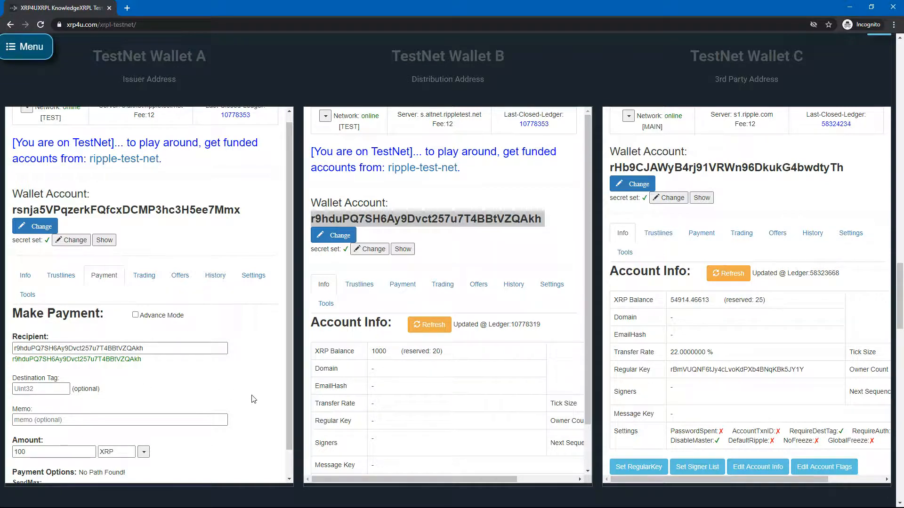
scroll(253, 399, "down", 1)
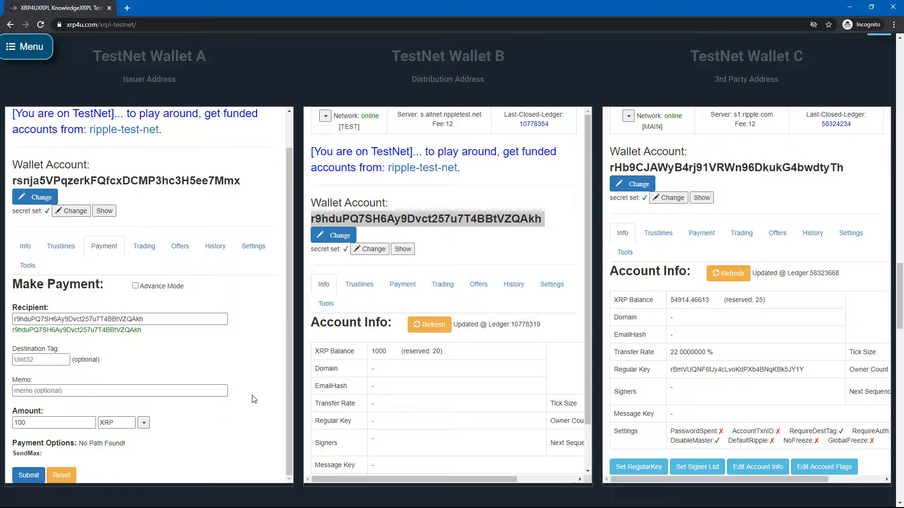
left_click(28, 477)
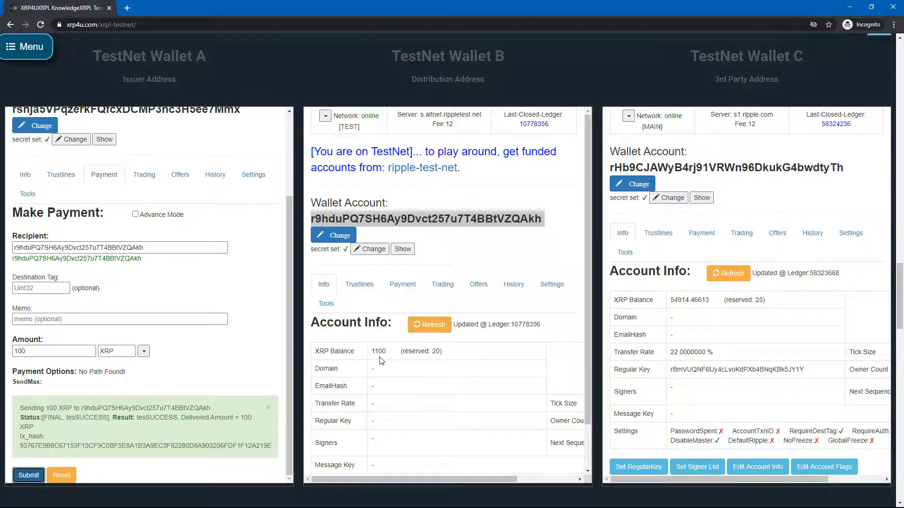
left_click(25, 177)
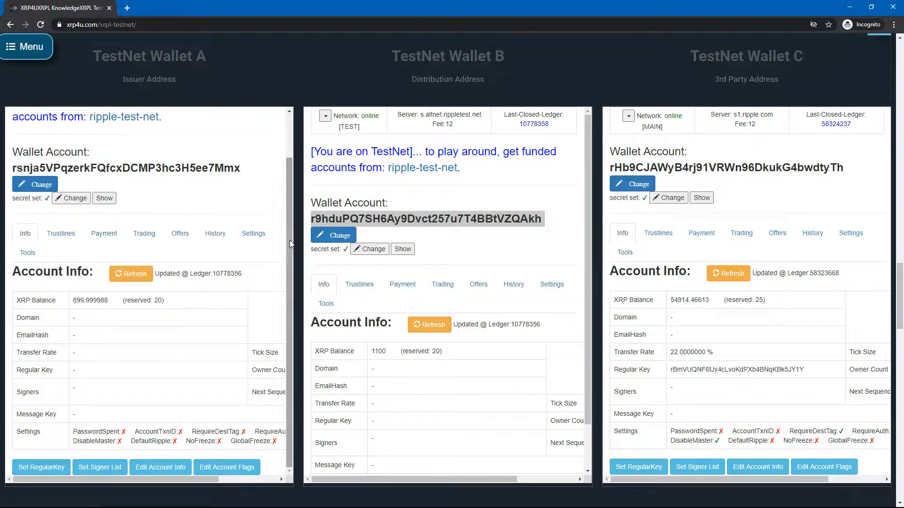
scroll(289, 200, "up", 1)
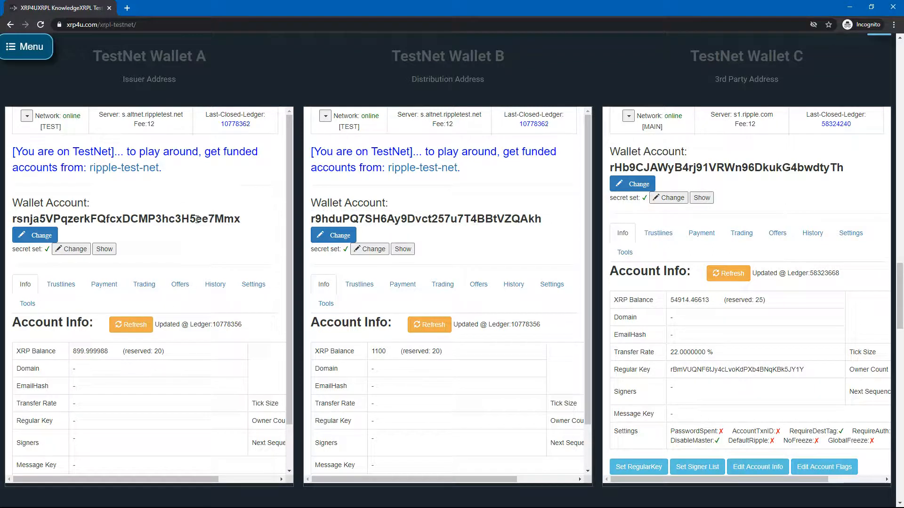
Step: Start a payment in Wallet B with Wallet A's copied account address as the recipient
double_click(197, 218)
key("ctrl+c")
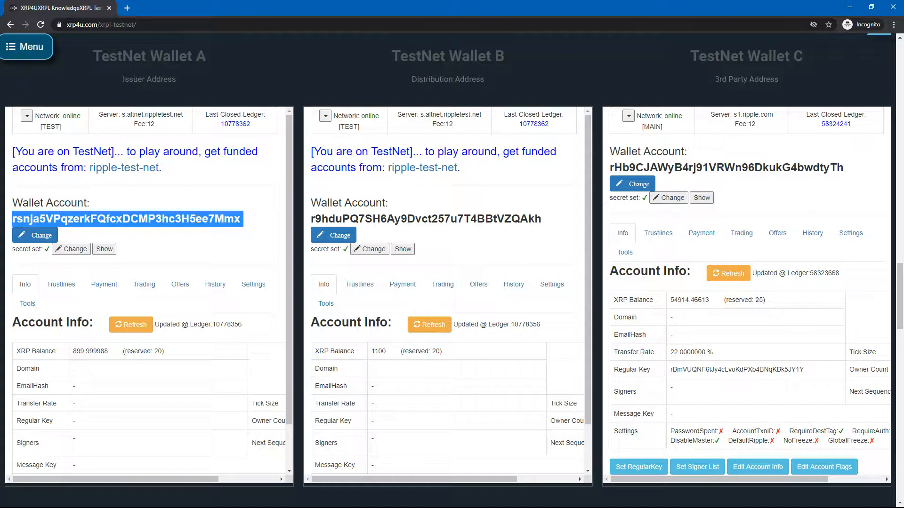
left_click(403, 284)
left_click(406, 357)
key("ctrl+v")
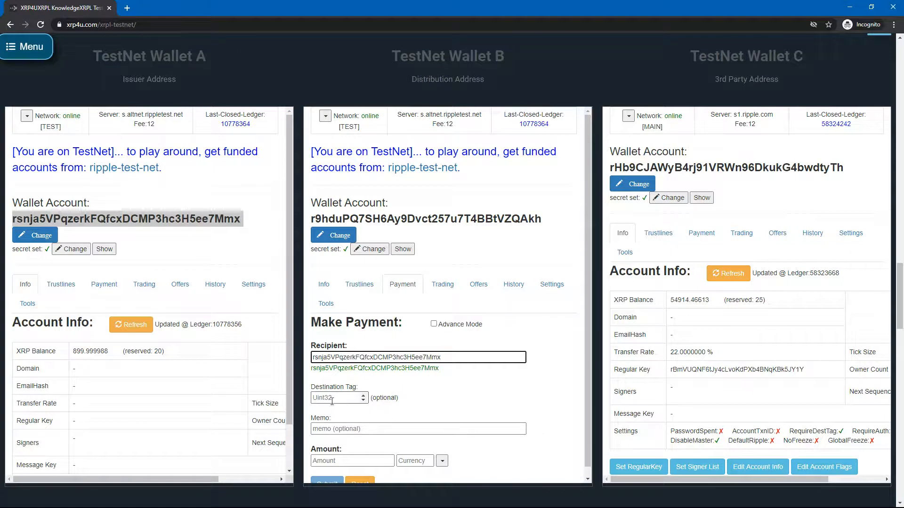
Step: Send 100 XRP from Wallet B back to Wallet A, dismiss the result message and return to Wallet B's account info
left_click(353, 459)
type("100")
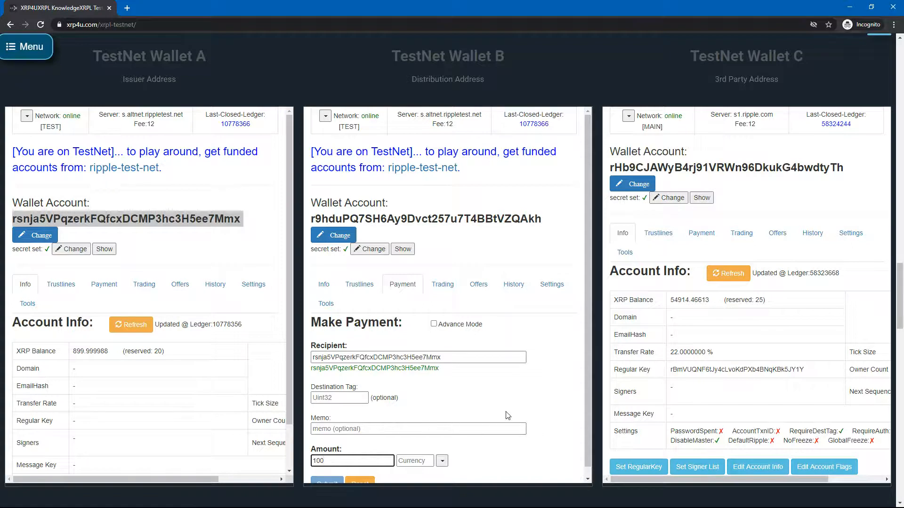
scroll(454, 421, "down", 1)
left_click(442, 452)
left_click(409, 462)
scroll(522, 461, "down", 3)
left_click(327, 476)
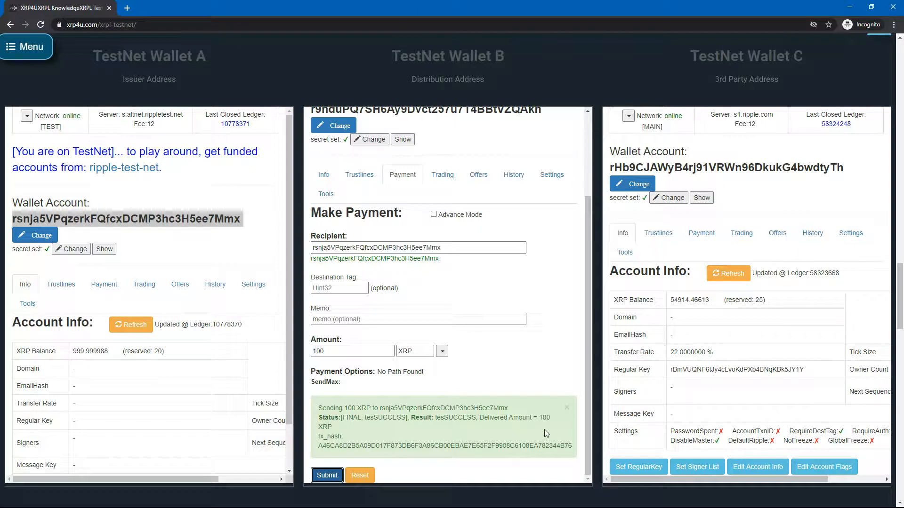
left_click(566, 408)
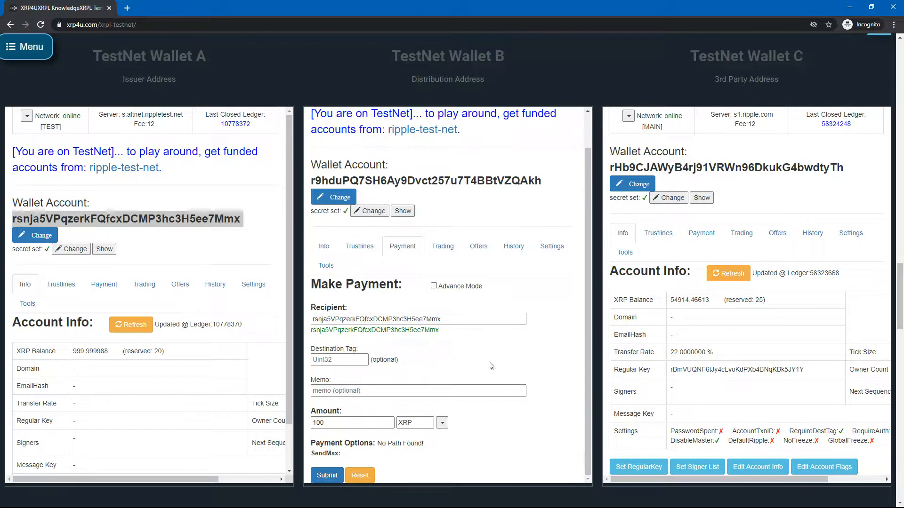
left_click(320, 254)
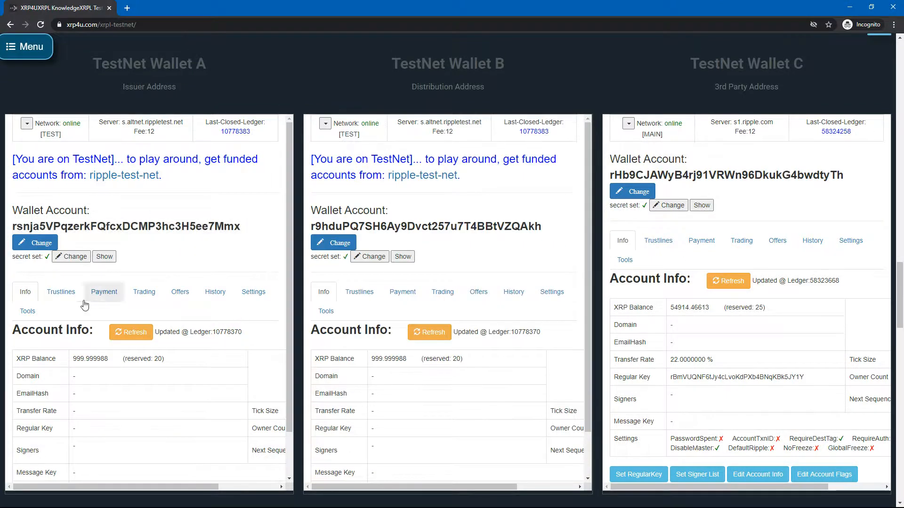
Step: Open Wallet A's payment form and examine its optional Destination Tag field
left_click(68, 300)
left_click(96, 299)
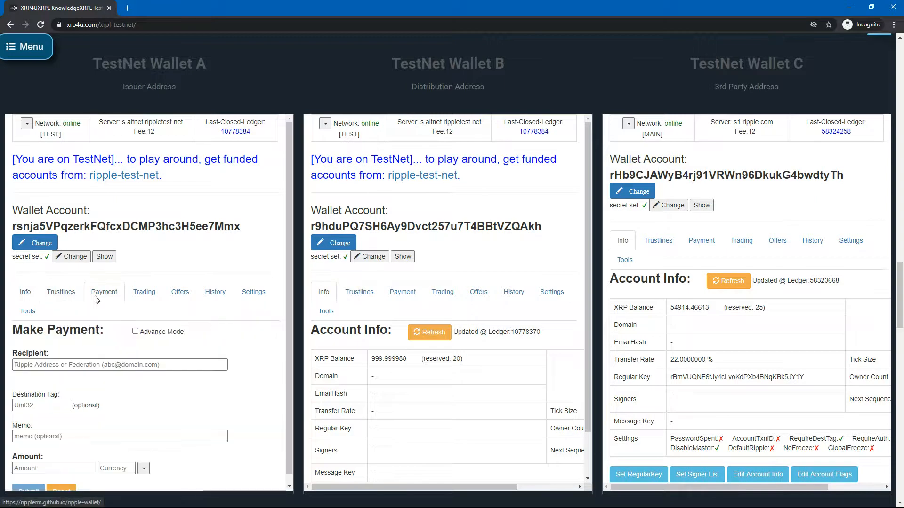
left_click(51, 405)
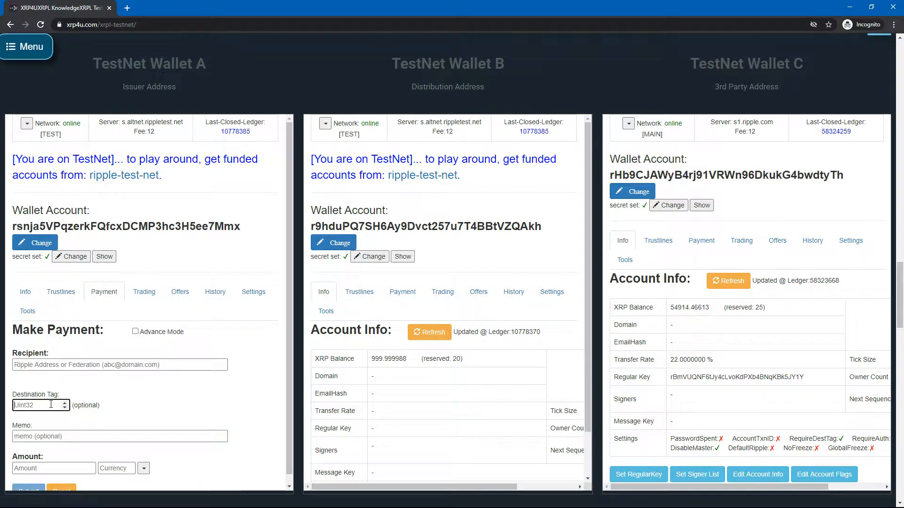
left_click(115, 400)
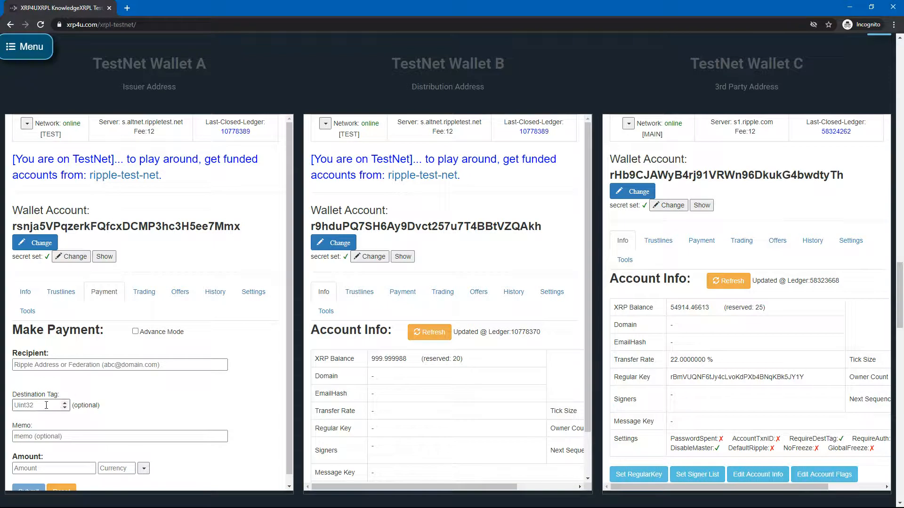
left_click(393, 297)
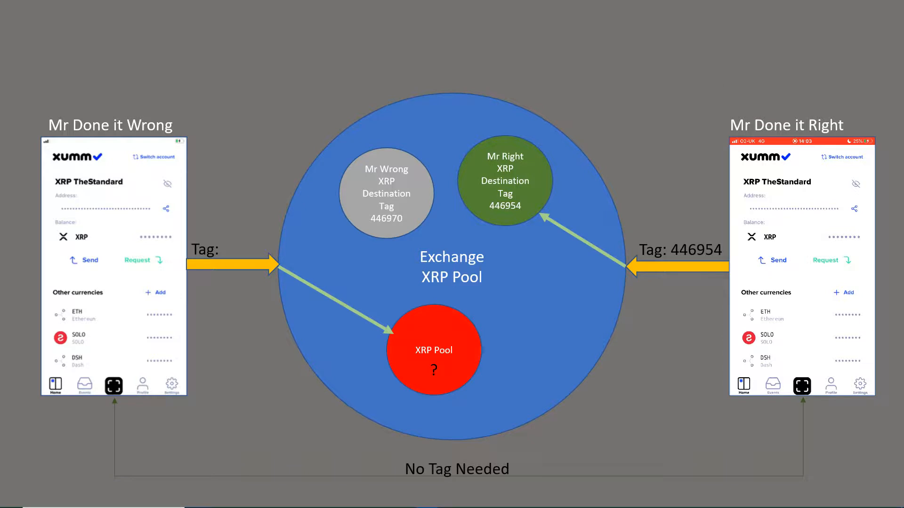
mouse_move(794, 169)
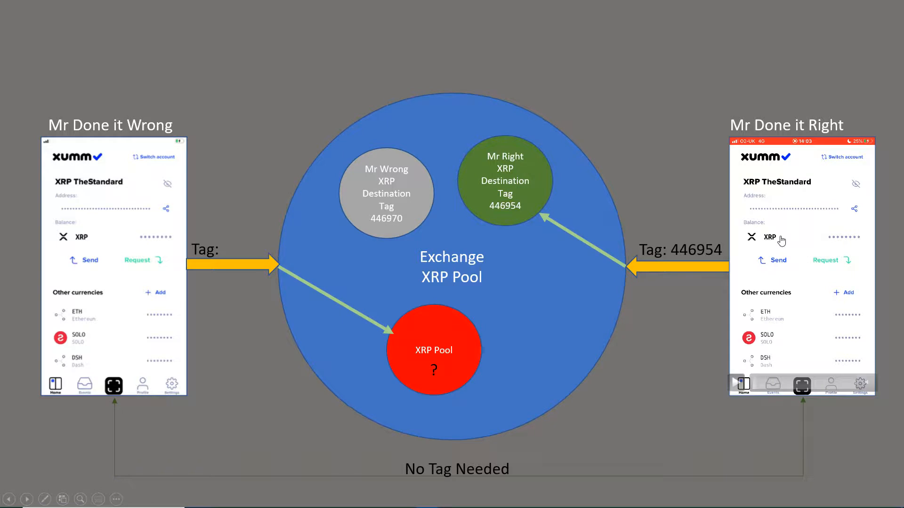
mouse_move(131, 329)
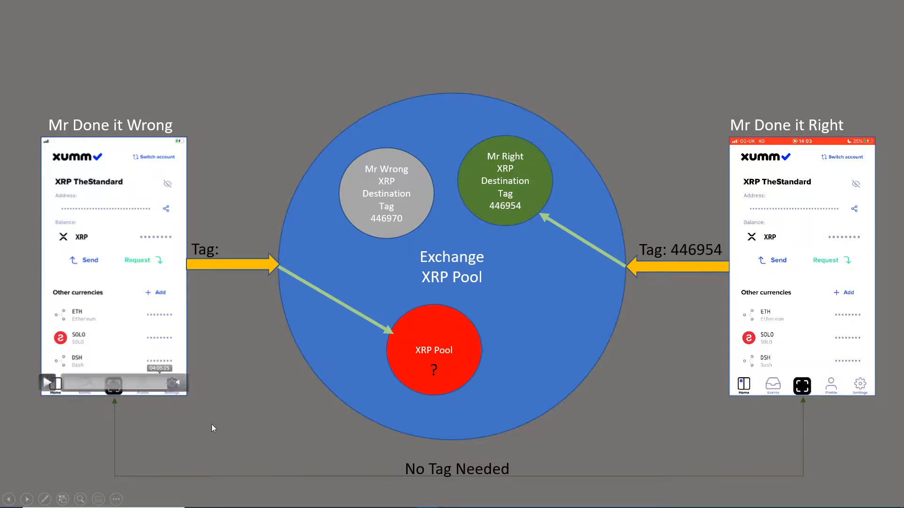
mouse_move(812, 386)
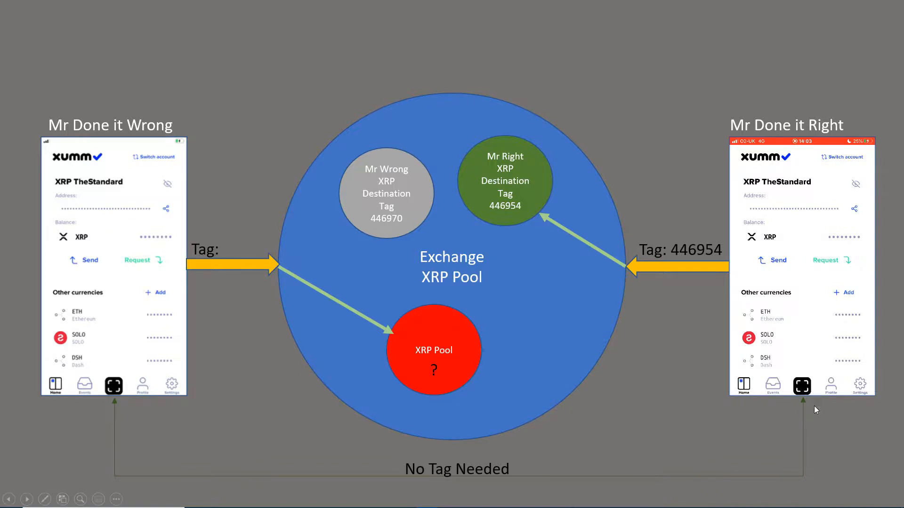